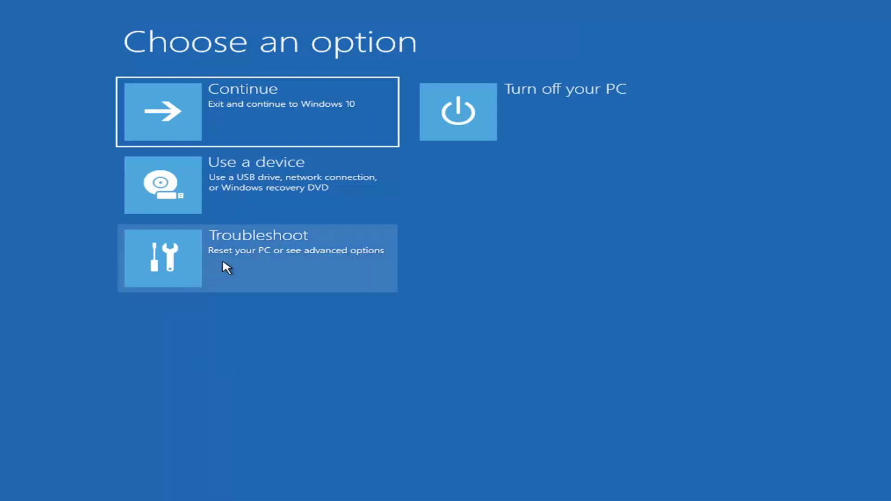
Step: Run Startup Repair from the advanced troubleshooting options of the recovery environment
{"action": "left_click", "coordinate": [344, 264]}
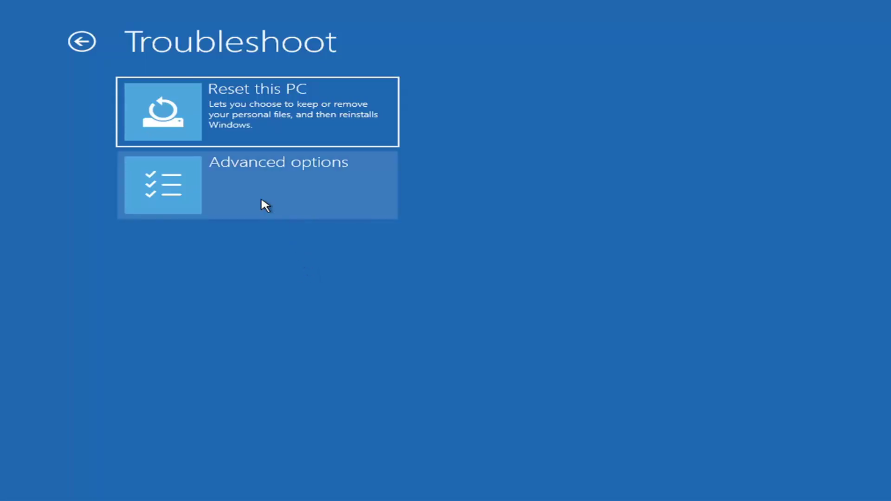
{"action": "left_click", "coordinate": [278, 188]}
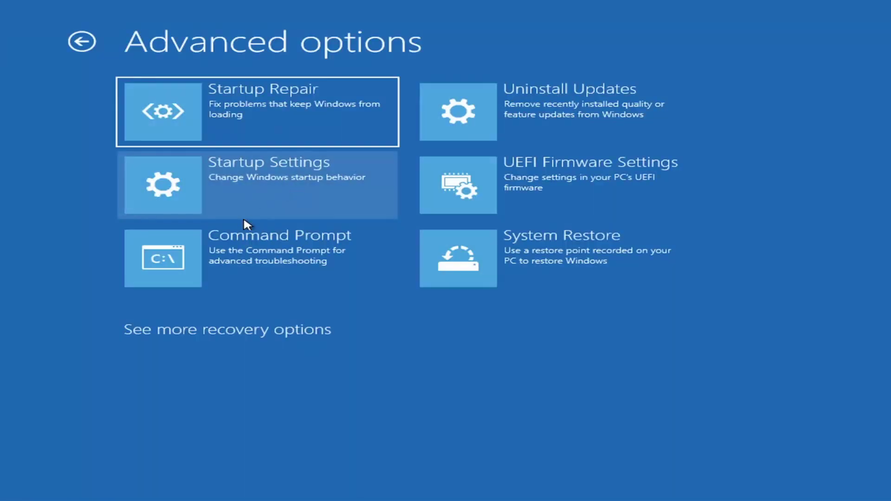
{"action": "left_click", "coordinate": [240, 115]}
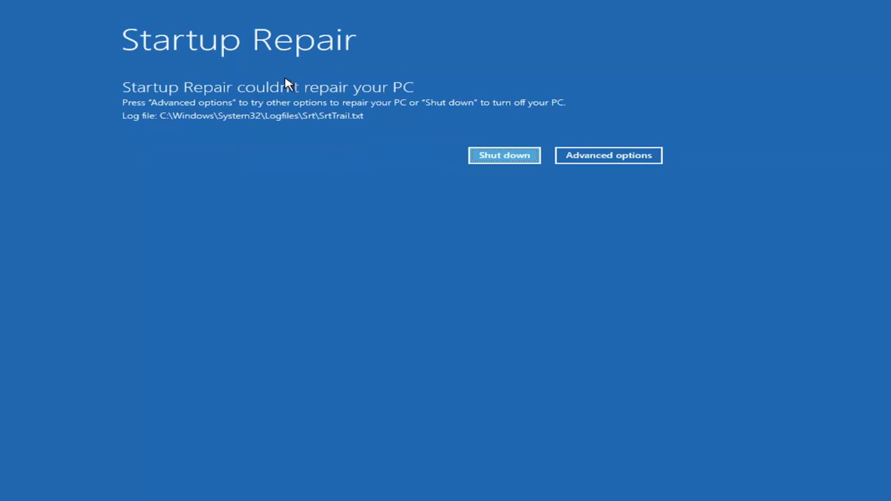
Step: Return to the advanced troubleshooting options and review the Startup Settings and Uninstall Updates pages
{"action": "left_click", "coordinate": [621, 158]}
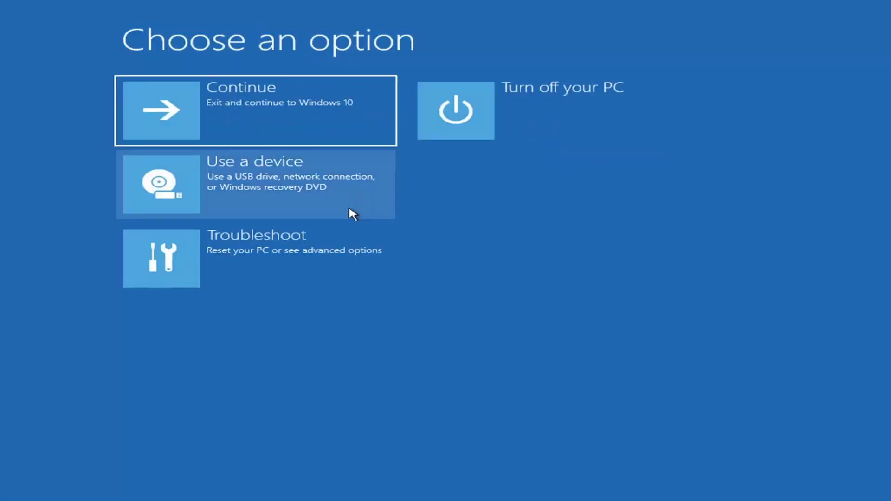
{"action": "left_click", "coordinate": [221, 262]}
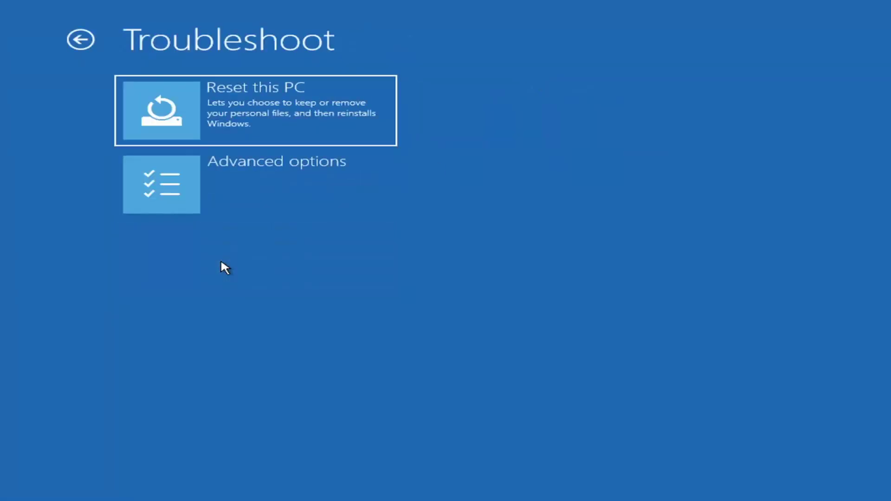
{"action": "left_click", "coordinate": [229, 190]}
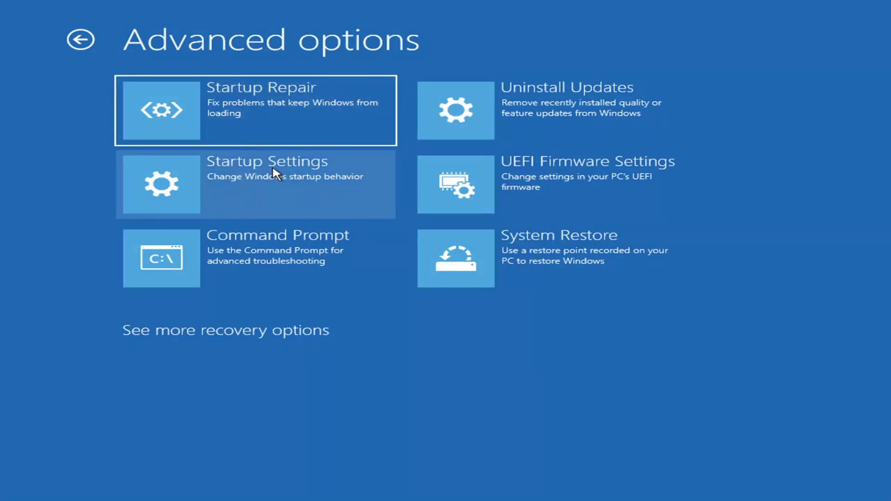
{"action": "left_click", "coordinate": [228, 182]}
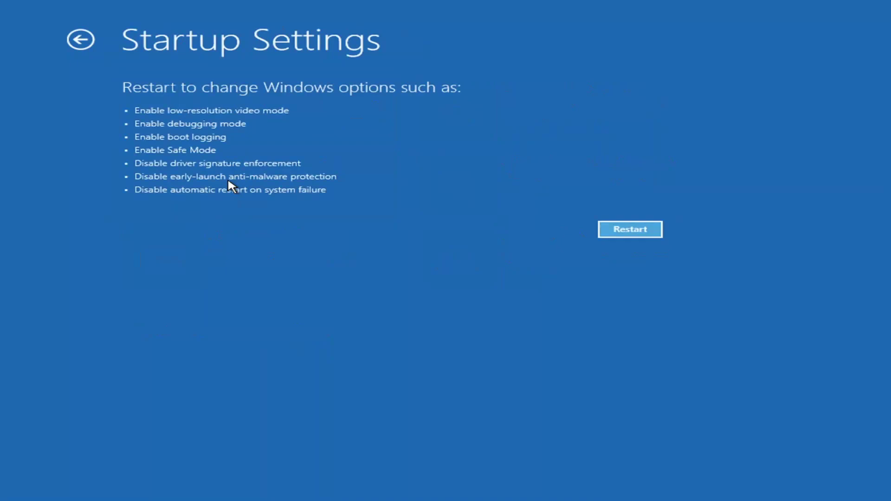
{"action": "left_click", "coordinate": [625, 235]}
{"action": "left_click", "coordinate": [74, 40]}
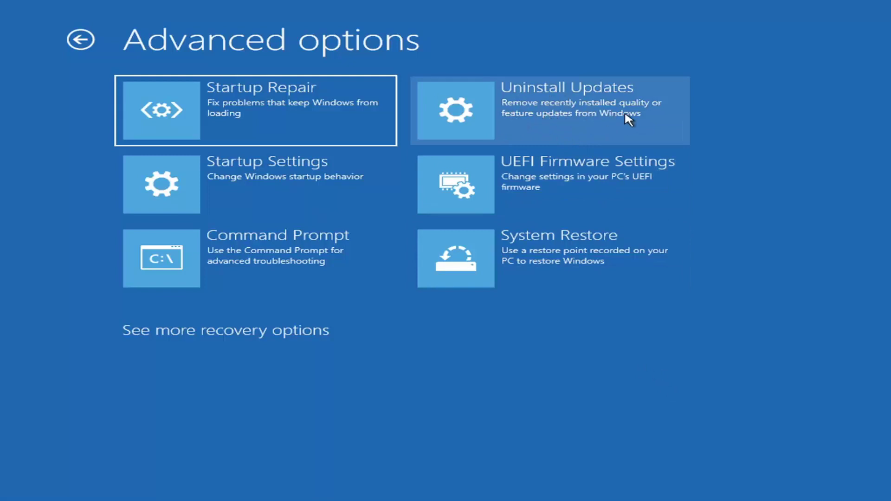
{"action": "left_click", "coordinate": [519, 109]}
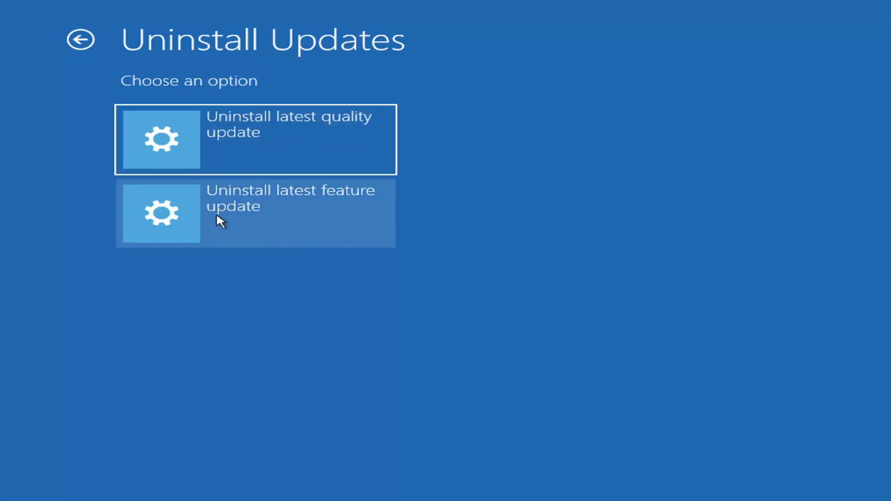
{"action": "left_click", "coordinate": [82, 39]}
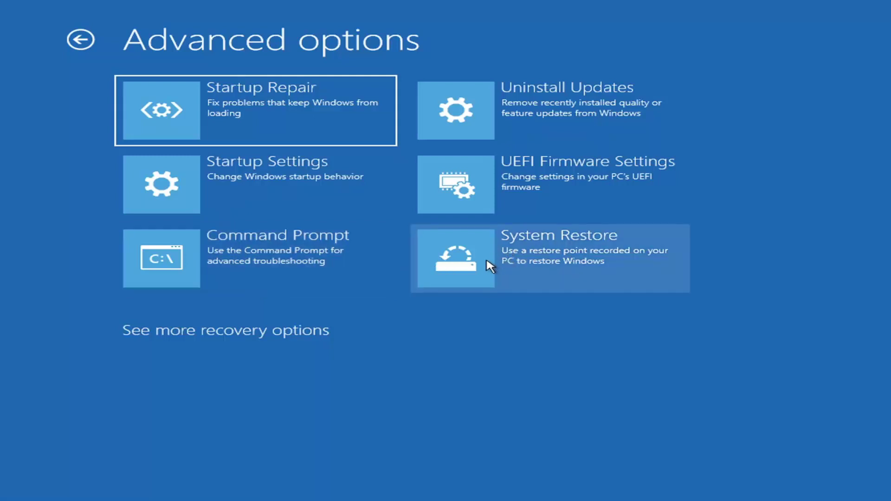
Step: Restore the computer to the "Before Updates" restore point with System Restore, including the restart and closing the completion message
{"action": "left_click", "coordinate": [581, 270]}
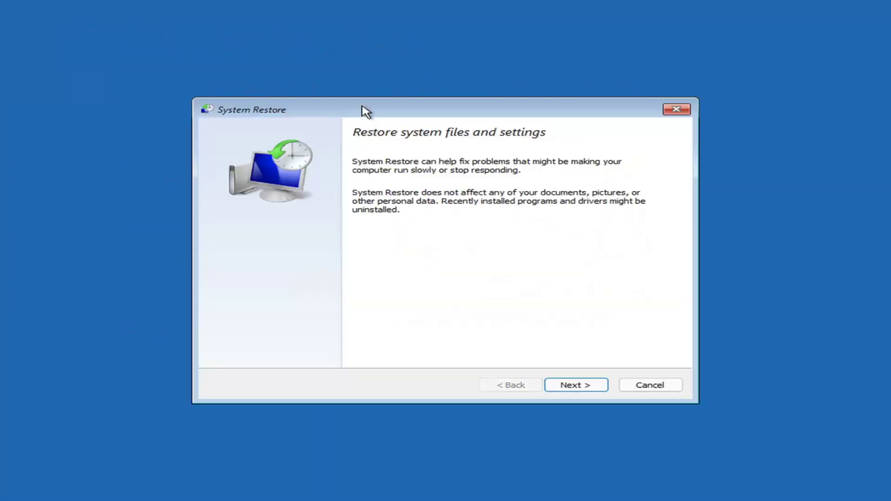
{"action": "left_click", "coordinate": [567, 384]}
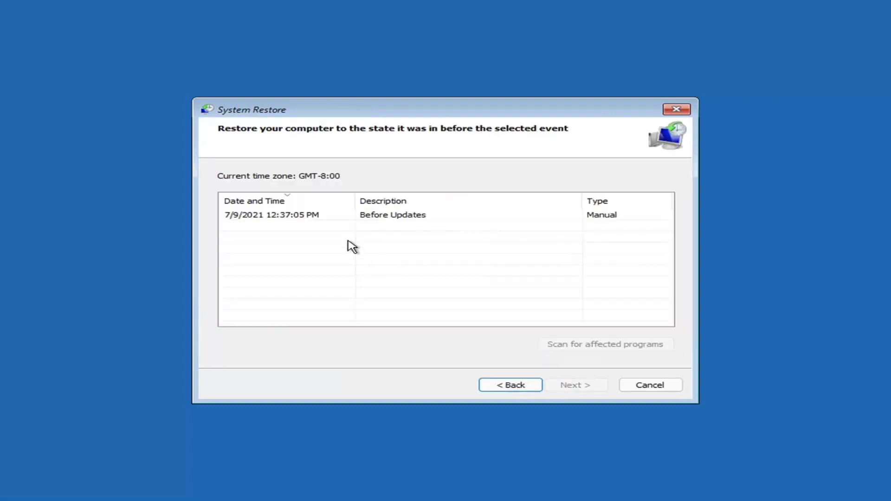
{"action": "left_click", "coordinate": [277, 222]}
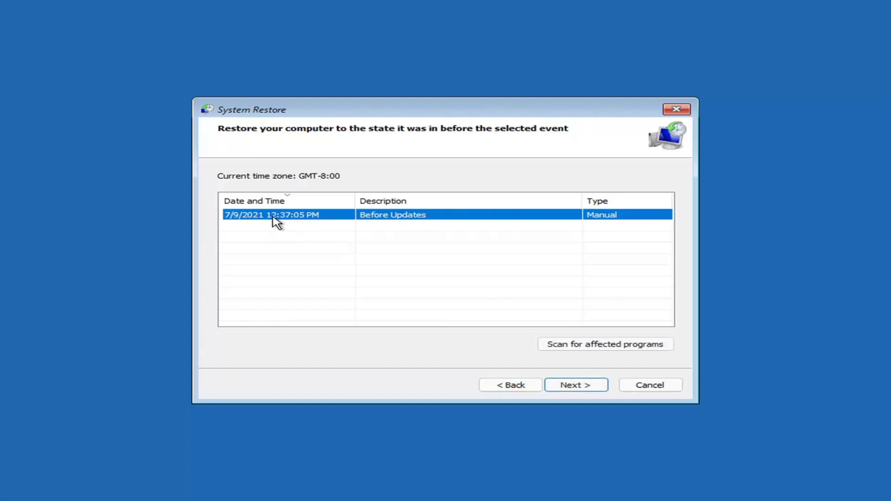
{"action": "left_click", "coordinate": [586, 388]}
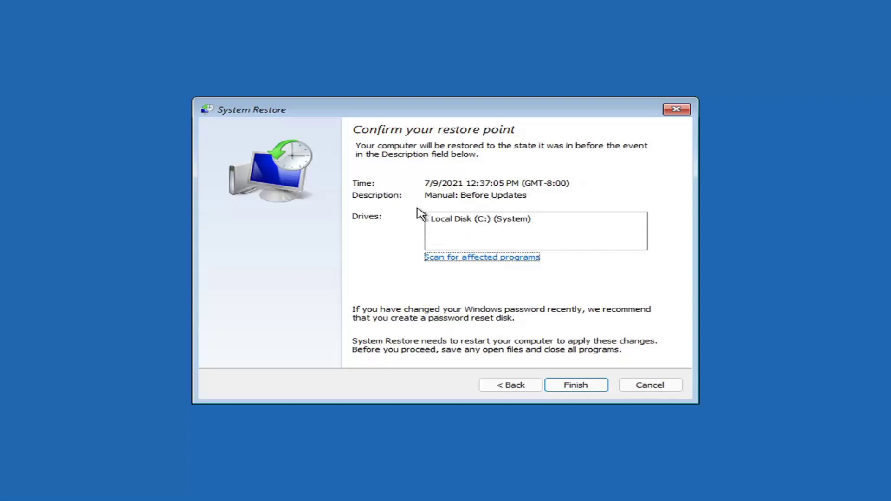
{"action": "left_click", "coordinate": [575, 388]}
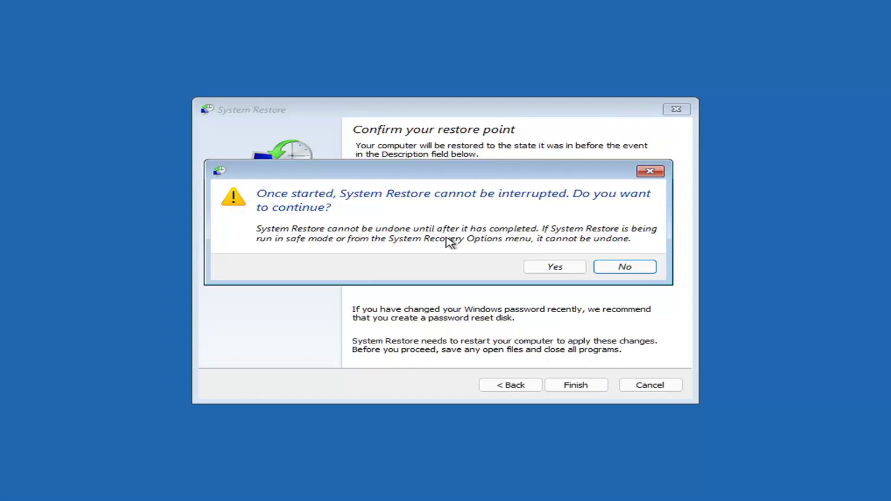
{"action": "left_click", "coordinate": [557, 272]}
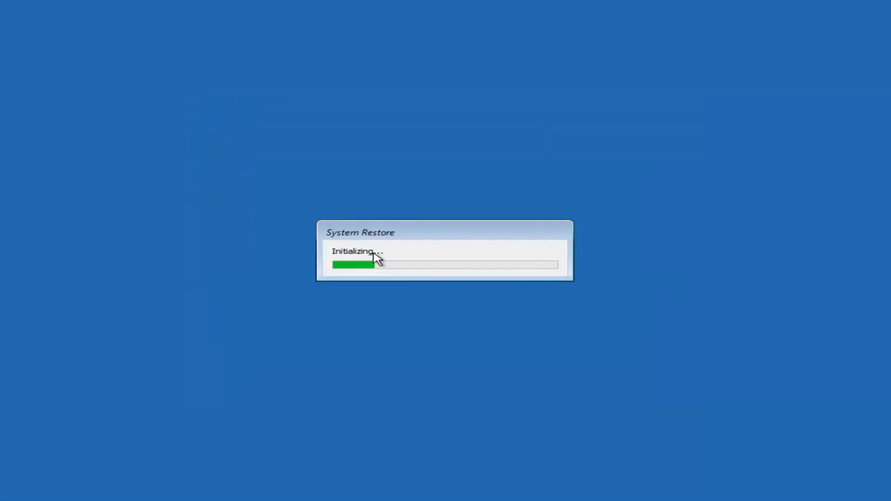
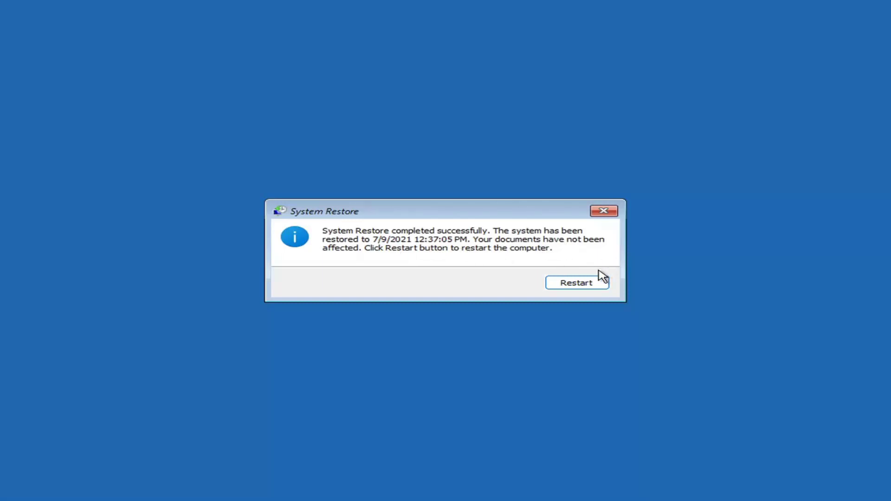
{"action": "left_click", "coordinate": [572, 286]}
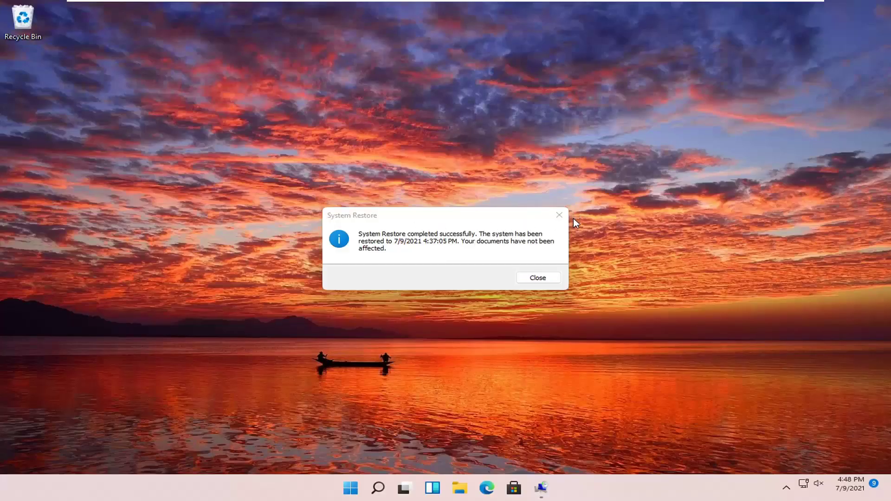
{"action": "left_click", "coordinate": [559, 215]}
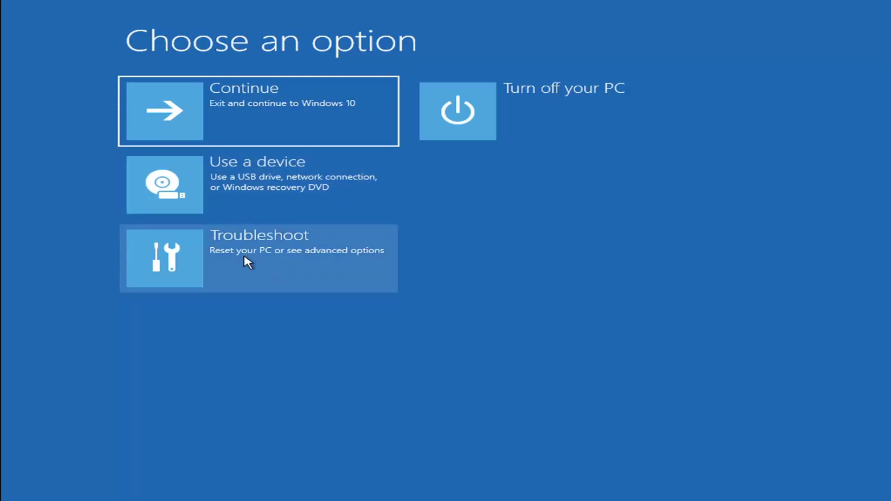
Step: Review the Reset this PC choices under Troubleshoot, and return to the main recovery screen without resetting
{"action": "left_click", "coordinate": [261, 262]}
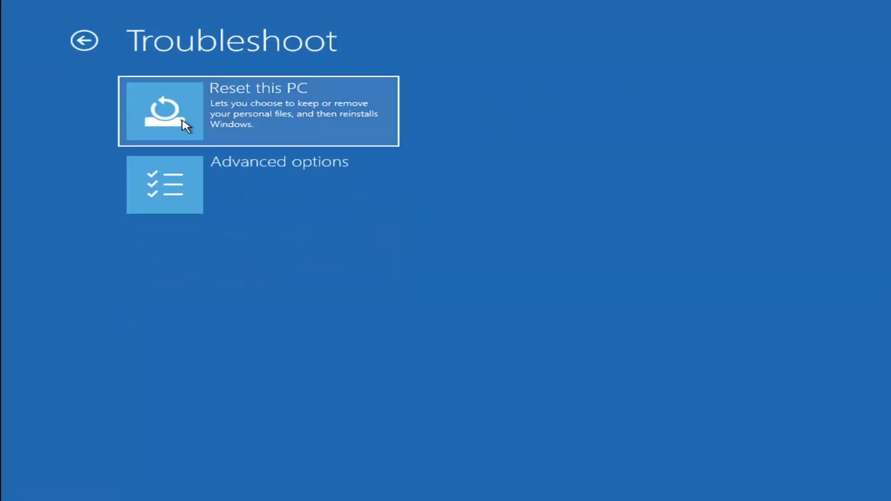
{"action": "left_click", "coordinate": [292, 122]}
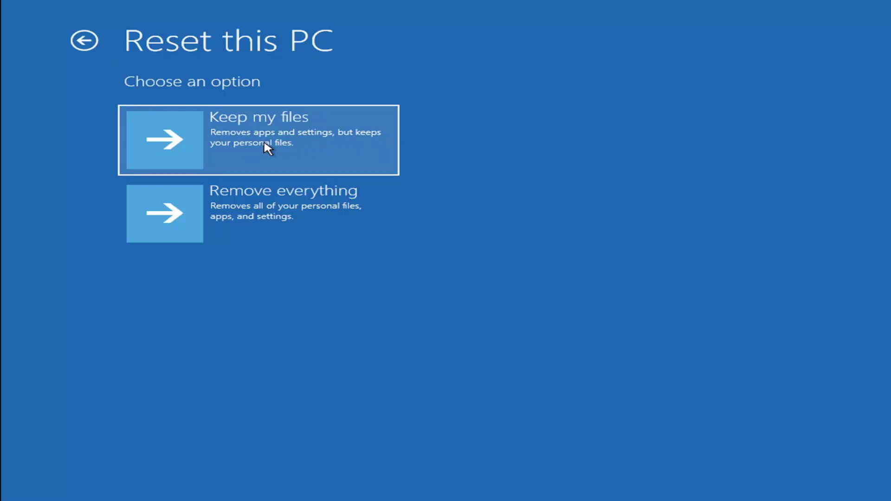
{"action": "left_click", "coordinate": [88, 41]}
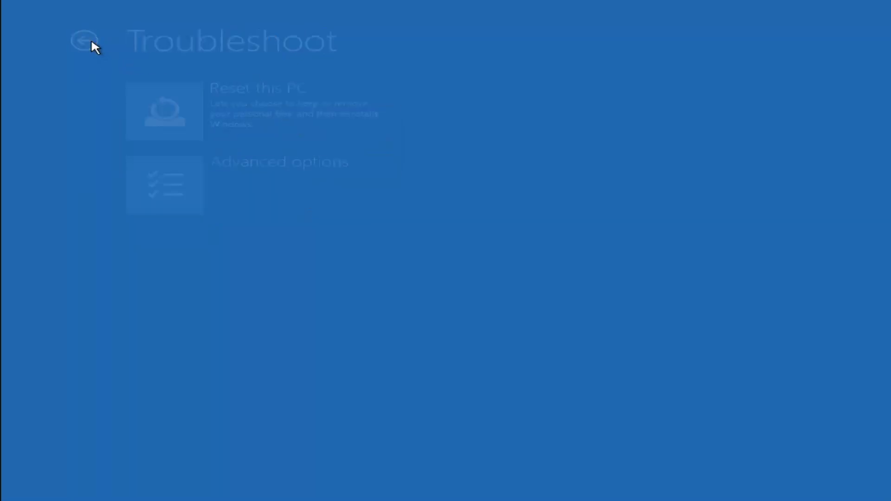
{"action": "left_click", "coordinate": [91, 40]}
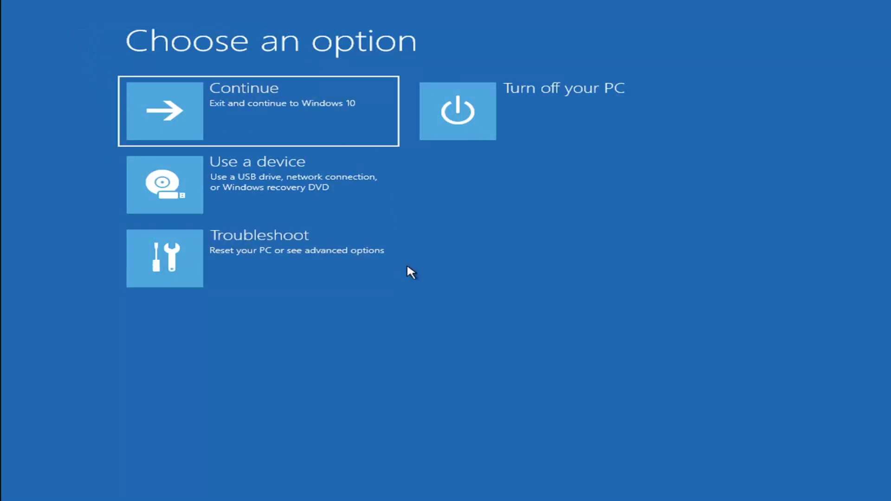
Step: Open the Command Prompt from the advanced troubleshooting options
{"action": "left_click", "coordinate": [269, 259]}
{"action": "left_click", "coordinate": [265, 187]}
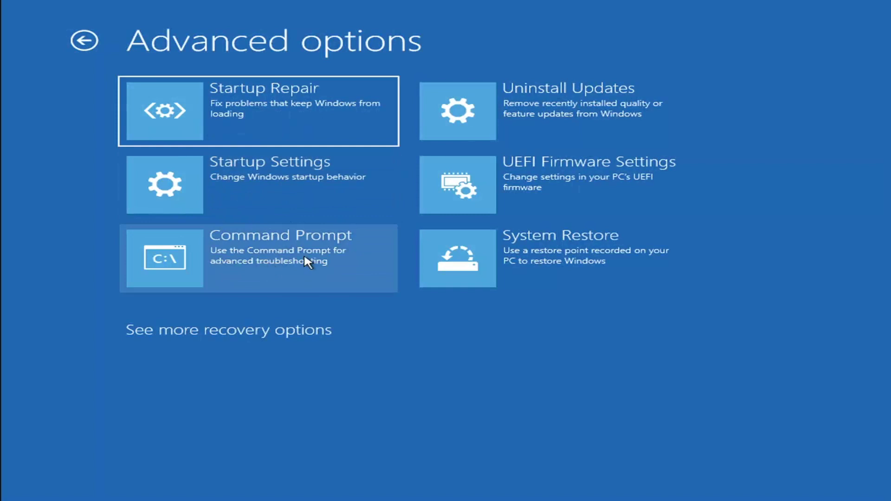
{"action": "left_click", "coordinate": [216, 261]}
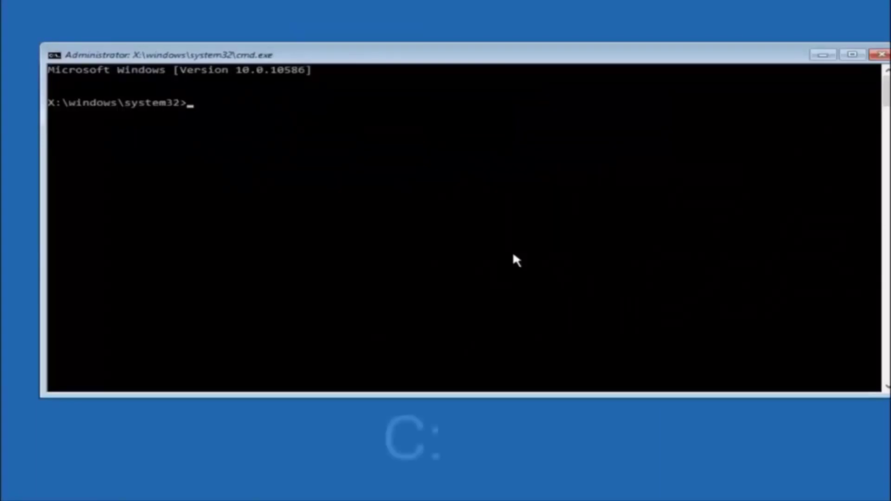
Step: Switch to the C: drive and list its root directory
{"action": "type", "text": "c:"}
{"action": "key", "text": "Return"}
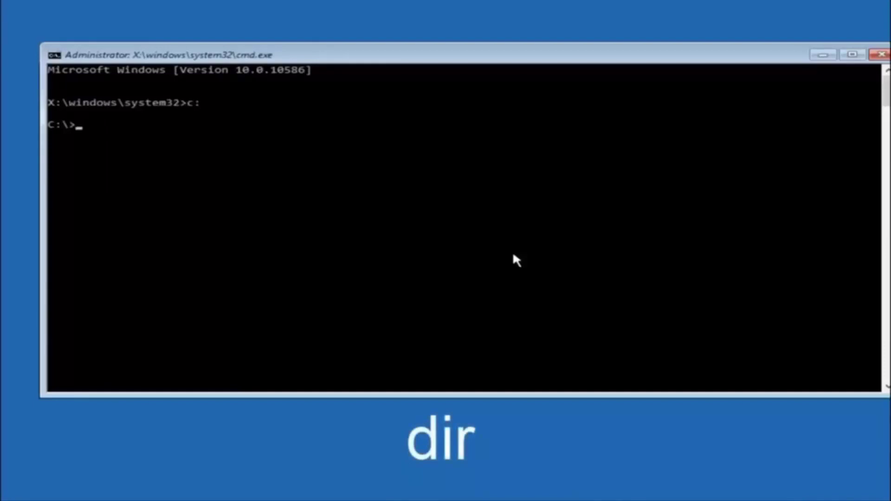
{"action": "type", "text": "dir"}
{"action": "key", "text": "Return"}
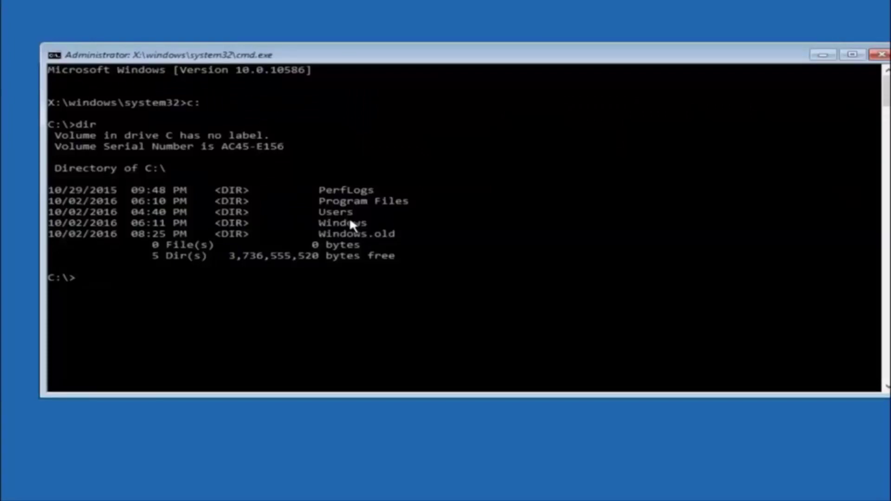
Step: Change to \windows\system32\config and copy all its files into a new backup1 folder
{"action": "type", "text": "cd"}
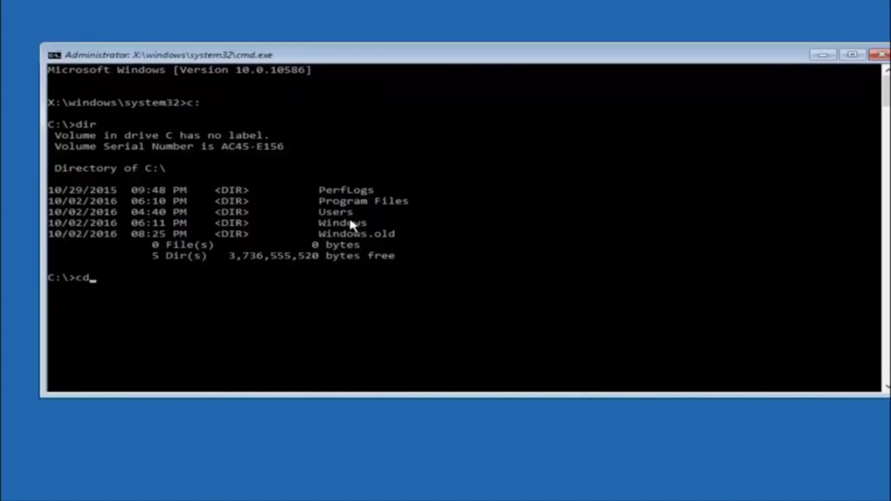
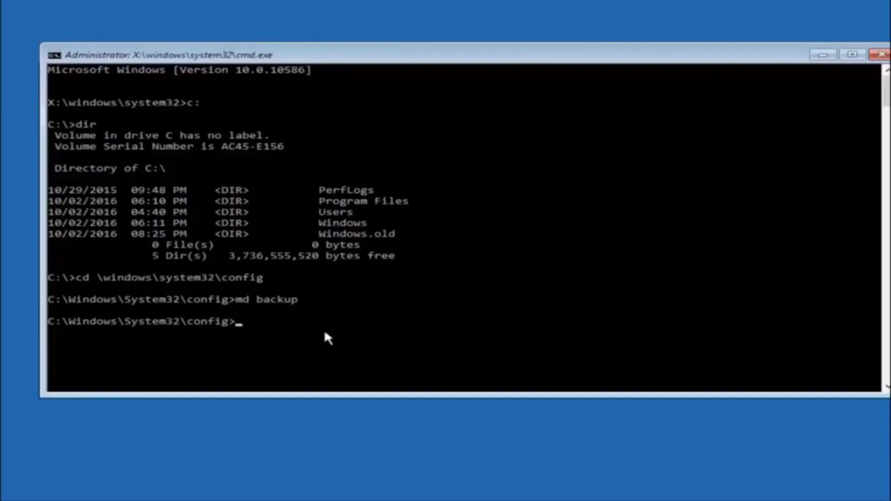
{"action": "type", "text": "copy *.* backup1"}
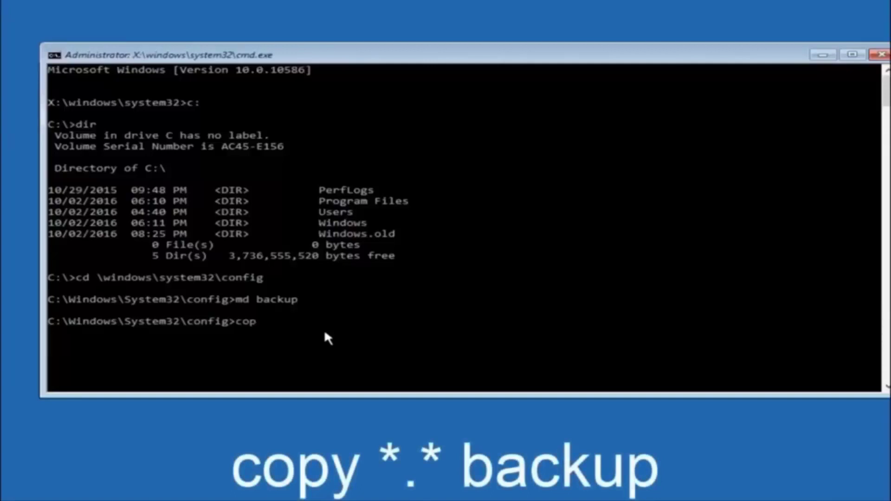
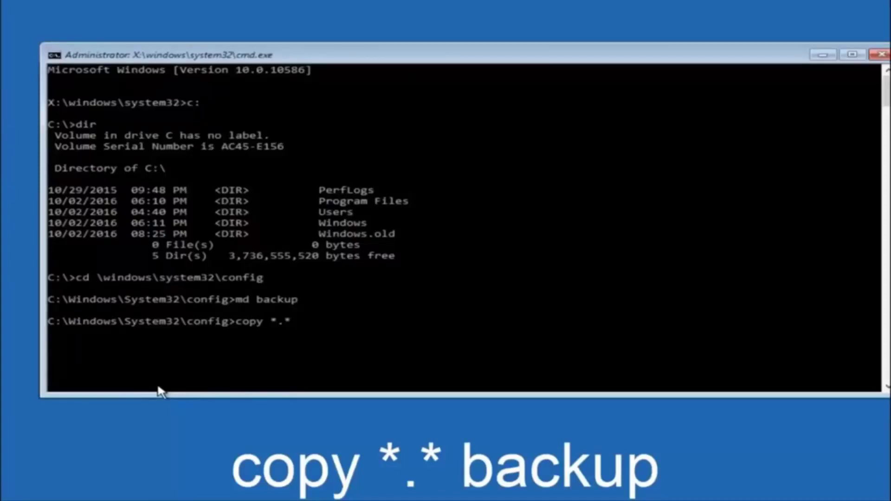
{"action": "type", "text": "back"}
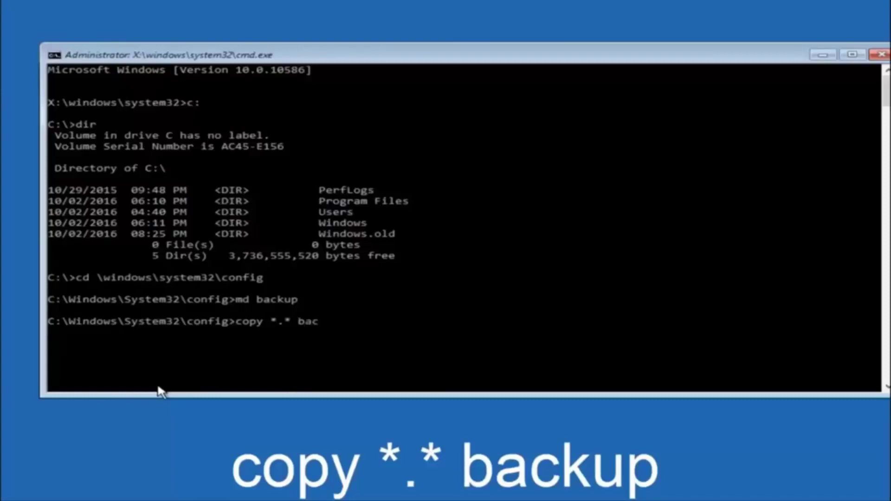
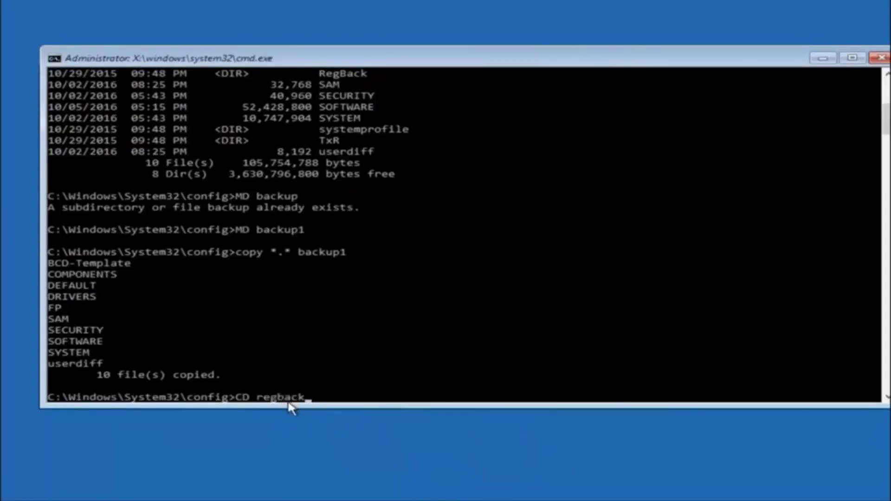
Step: Change to the regback folder inside config and list its contents
{"action": "key", "text": "Return"}
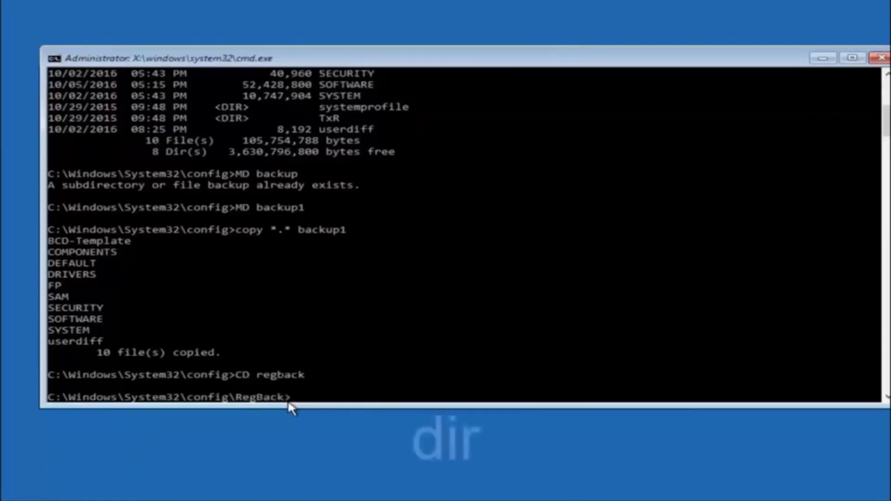
{"action": "type", "text": "dir"}
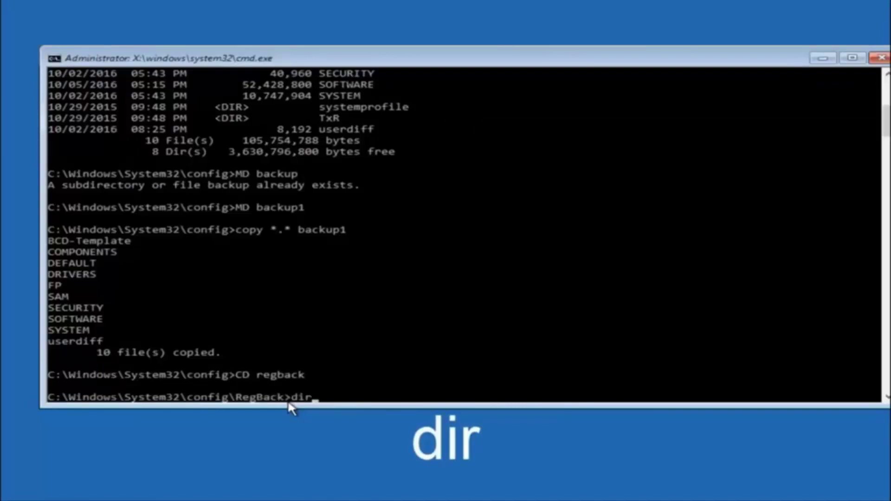
{"action": "key", "text": "Return"}
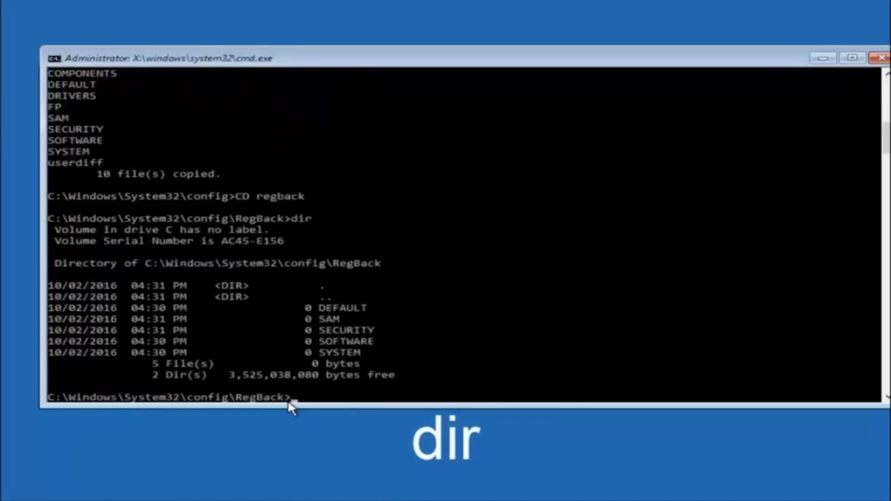
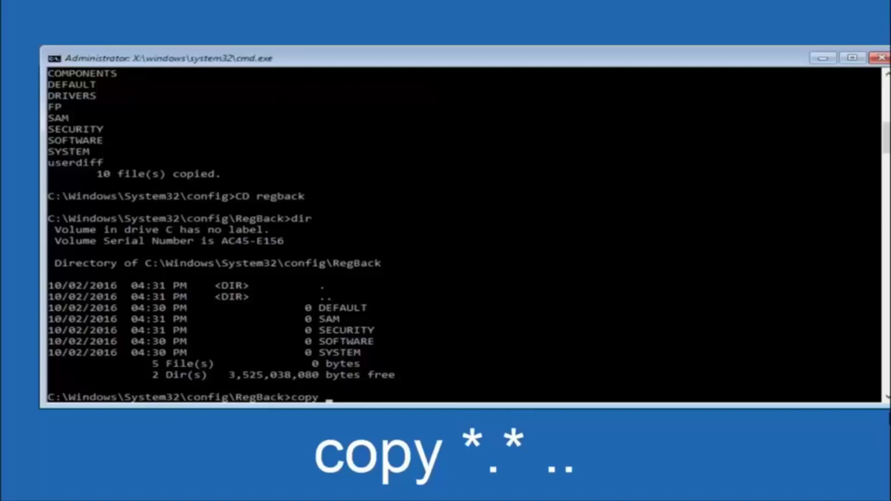
Step: Copy all files from the RegBack folder into its parent config folder
{"action": "left_click", "coordinate": [328, 398]}
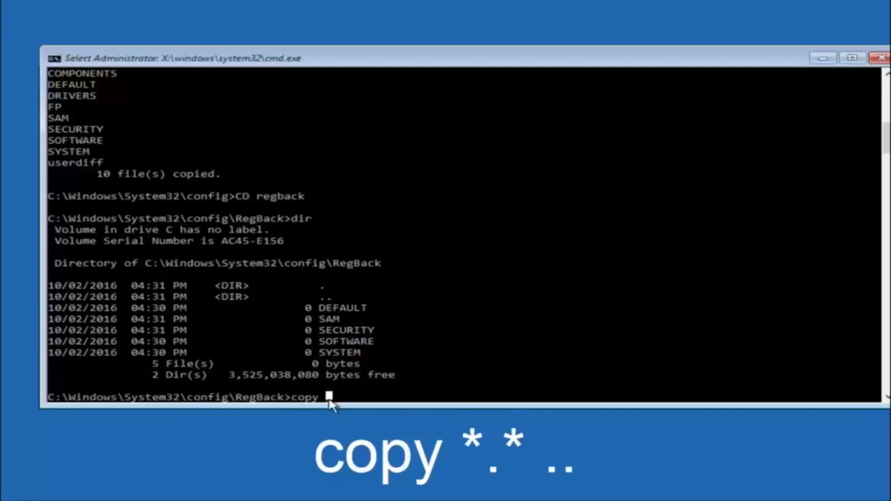